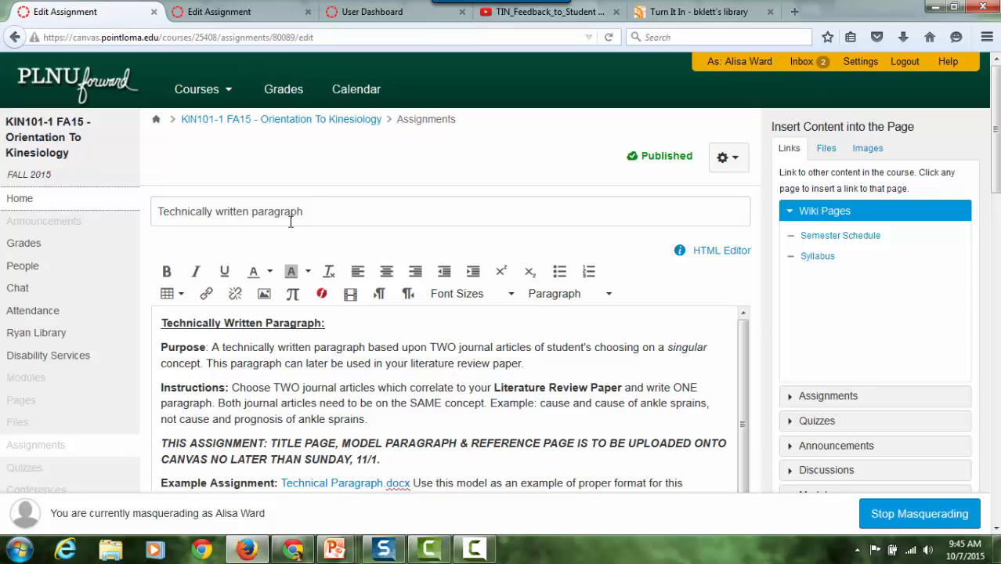
Review the instructions of the Technically written paragraph assignment and leave its edit page without saving
scroll(409, 357, down, 4)
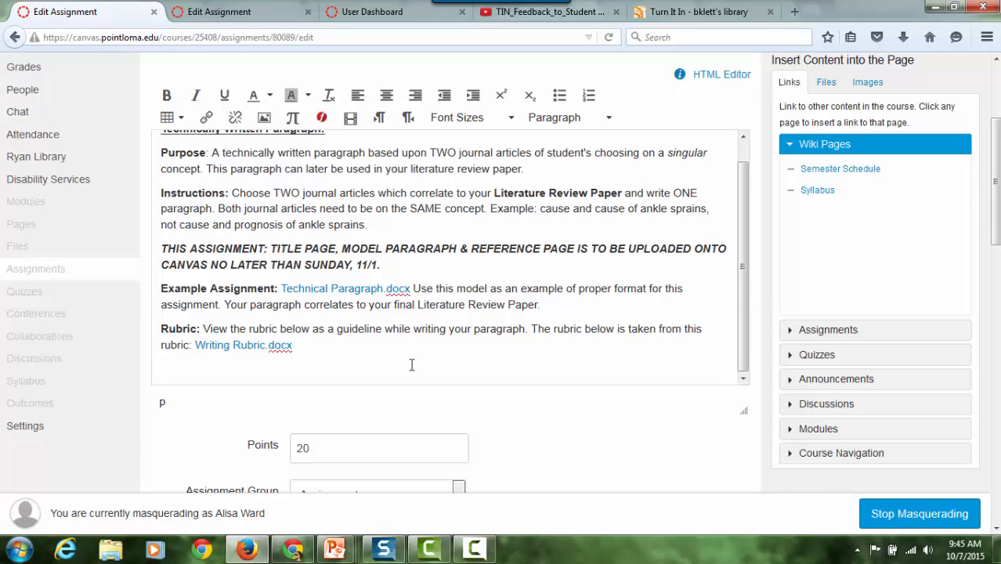
scroll(411, 365, up, 4)
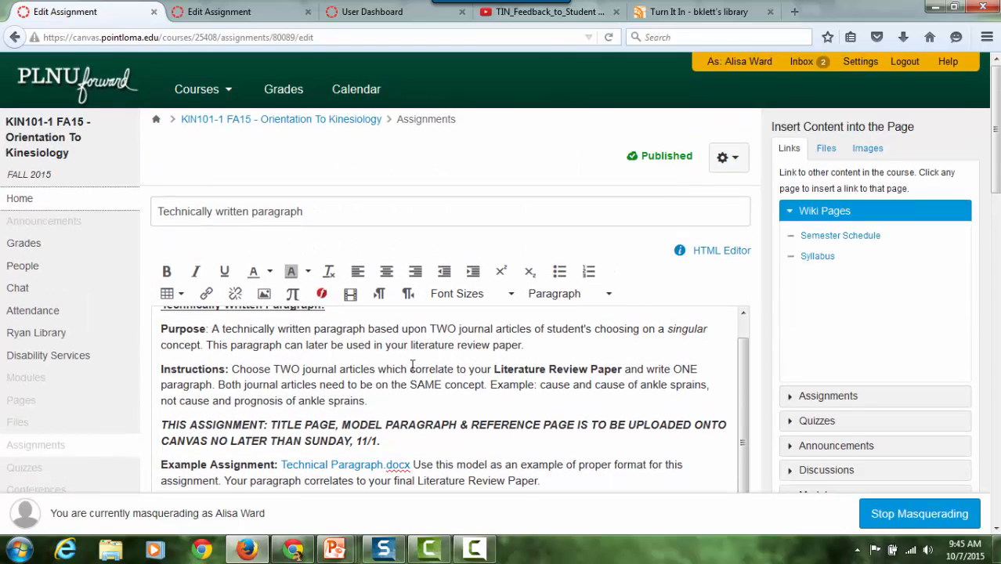
click(15, 37)
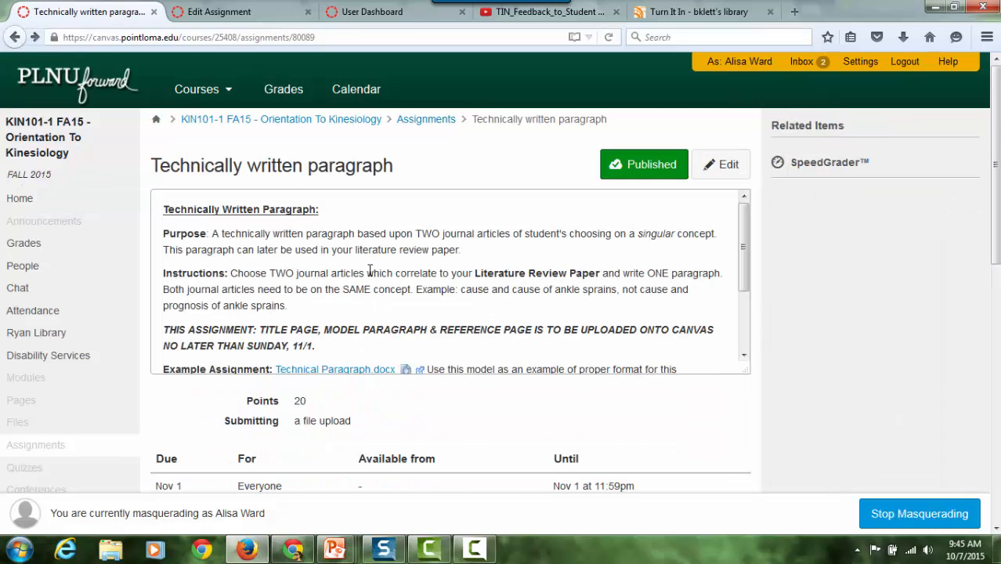
Open the course home page and examine the October 26th module's items and the assignment choices for adding an item
click(20, 199)
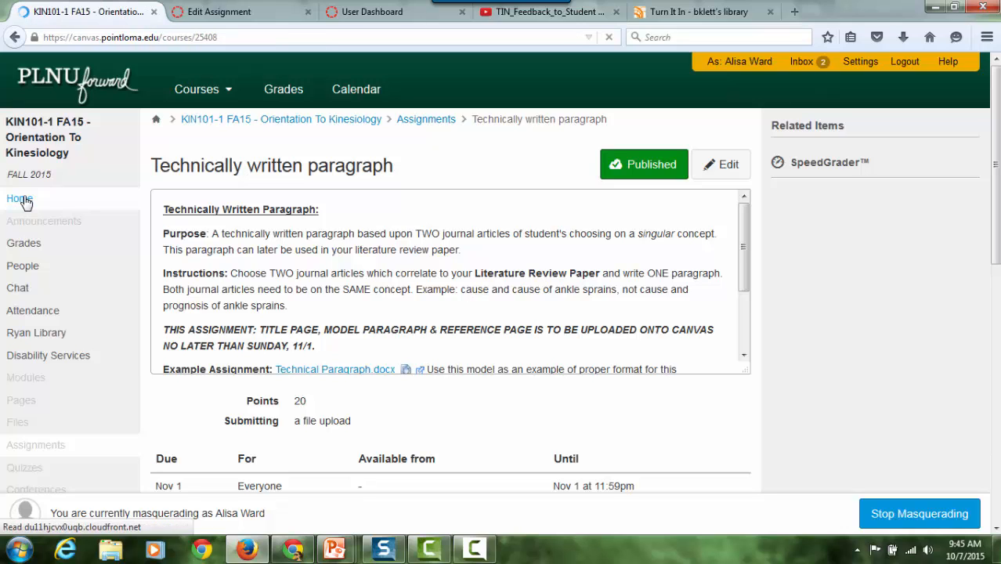
scroll(402, 346, down, 3)
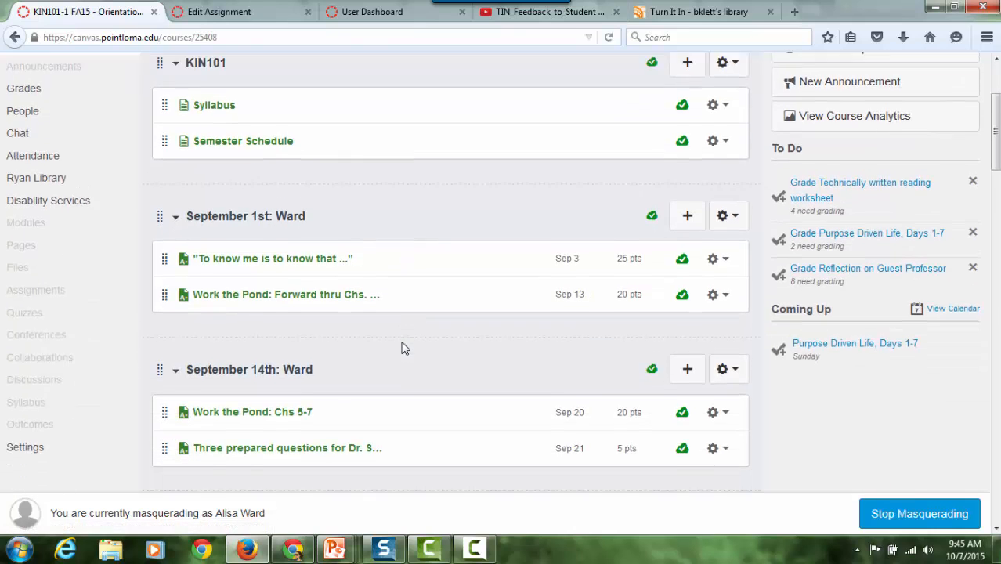
scroll(402, 348, down, 8)
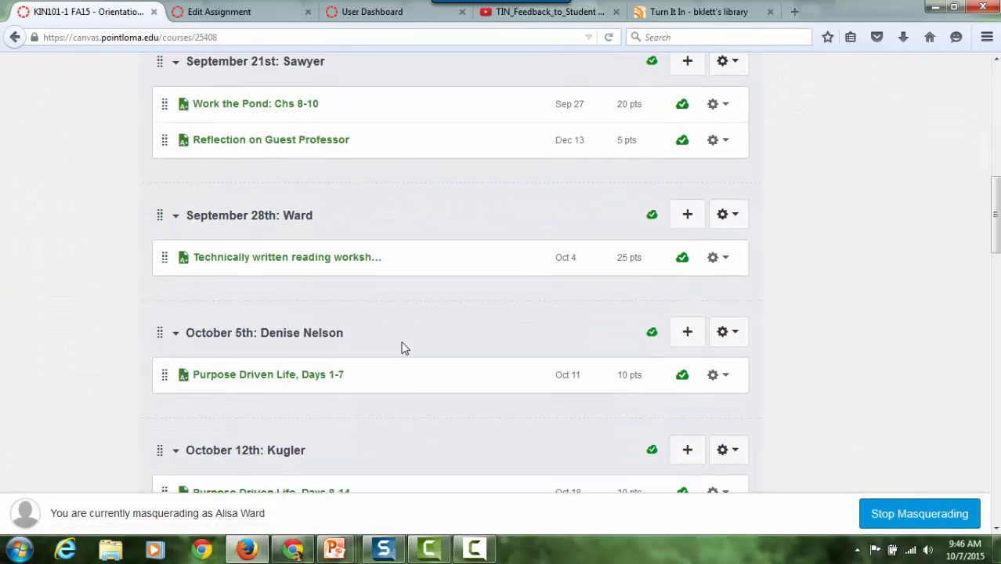
scroll(402, 348, down, 7)
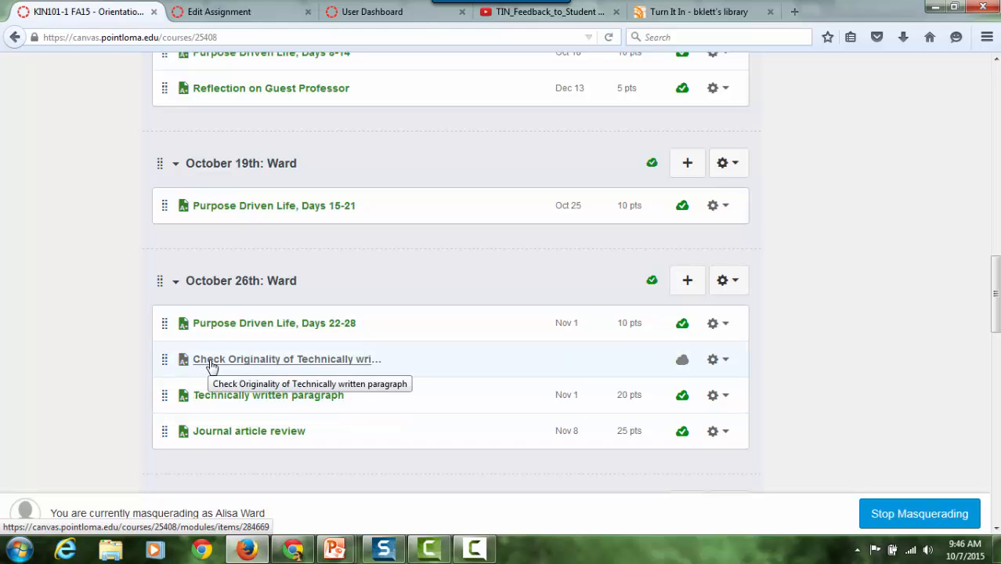
click(689, 283)
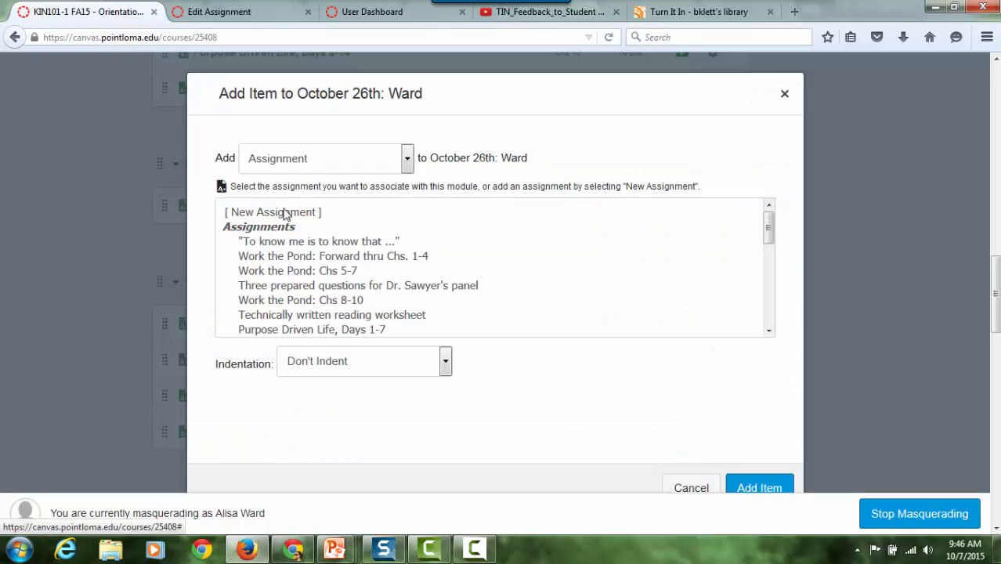
click(679, 492)
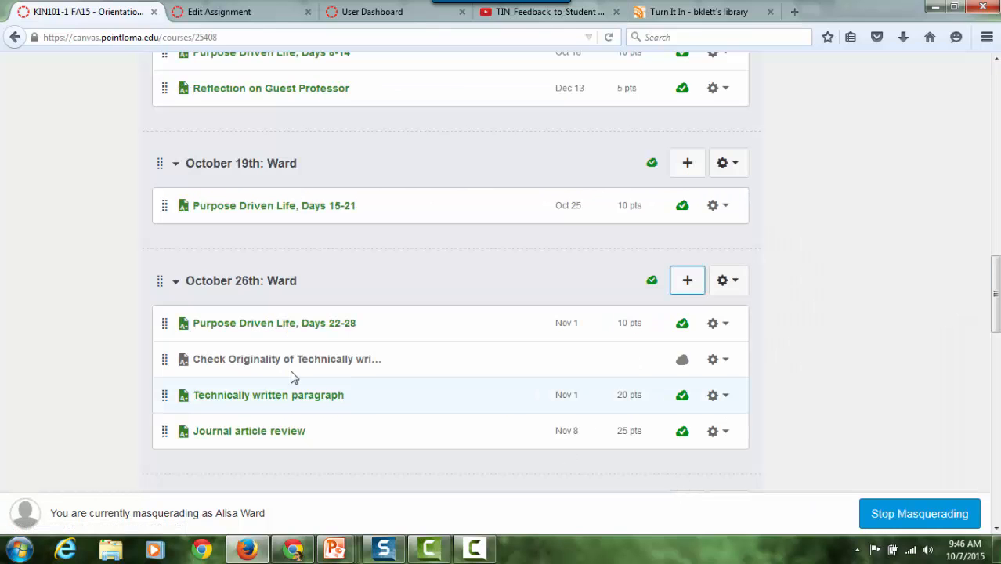
In the open edit page of Check Originality of Technically written paragraph, set the submission type to External Tool
click(244, 14)
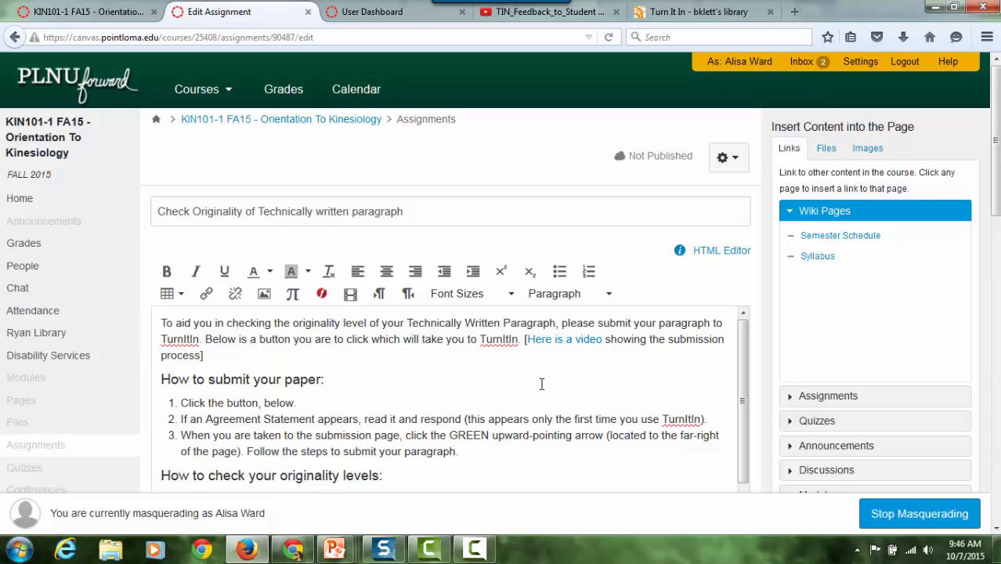
scroll(542, 384, down, 2)
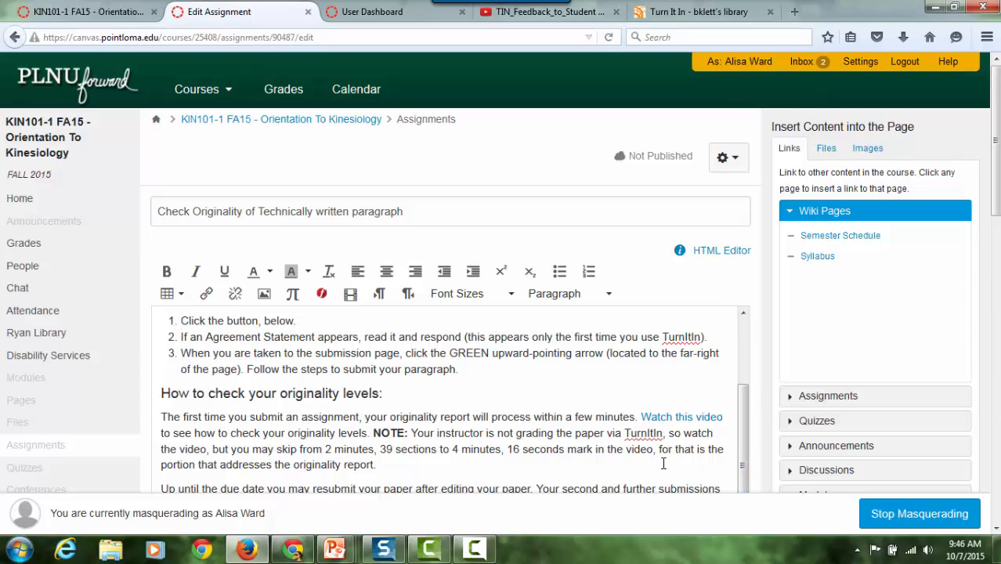
drag(998, 181, 979, 328)
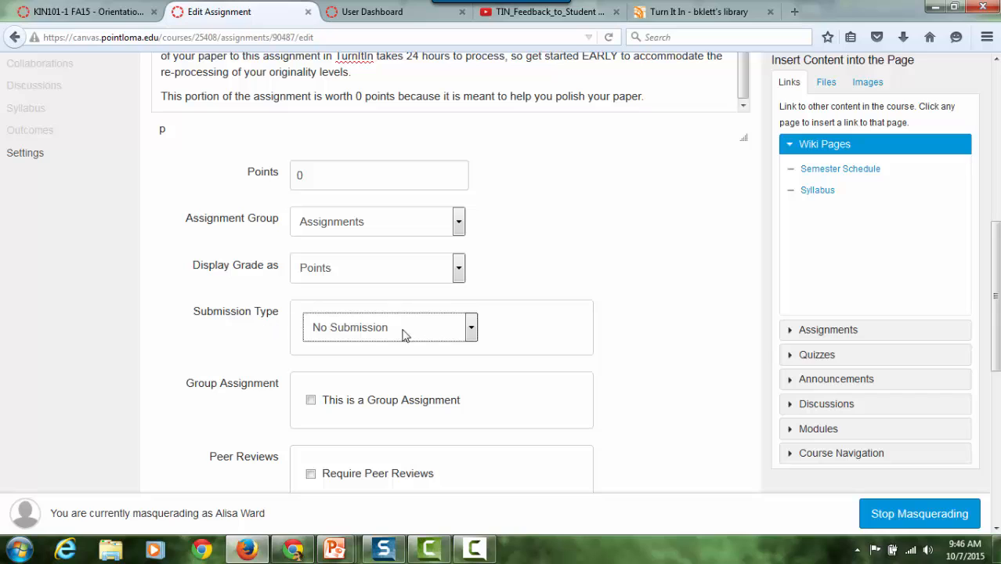
click(471, 330)
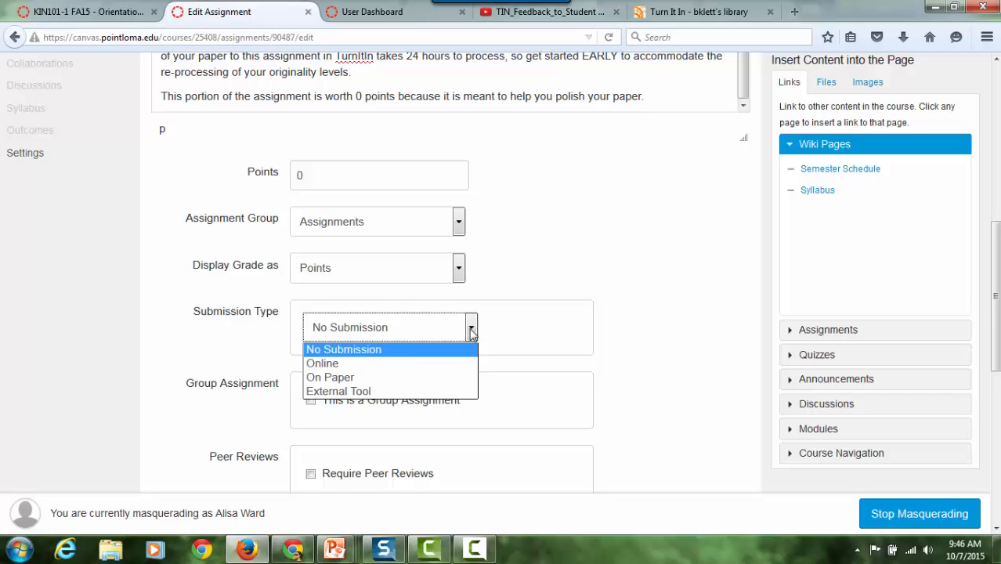
click(381, 392)
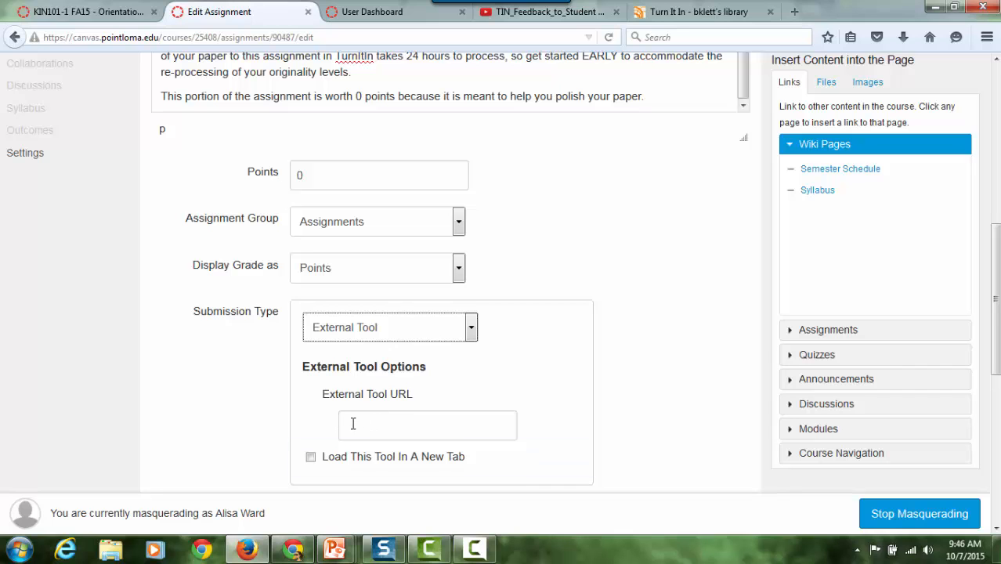
Configure Turnitin as the assignment's external tool and have it load in a new tab
click(401, 423)
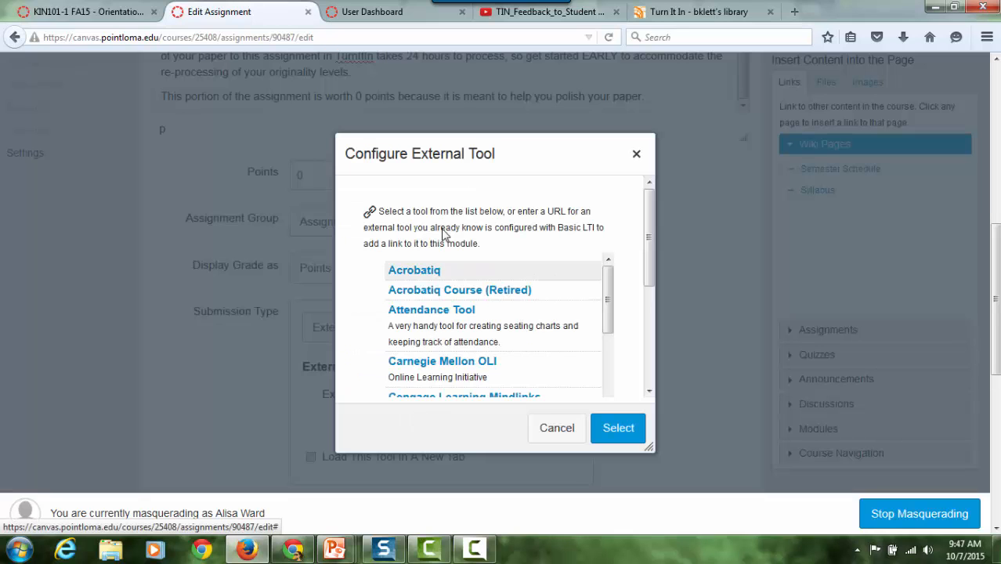
mouse_move(649, 235)
mouse_down()
mouse_move(649, 306)
mouse_move(650, 232)
mouse_up()
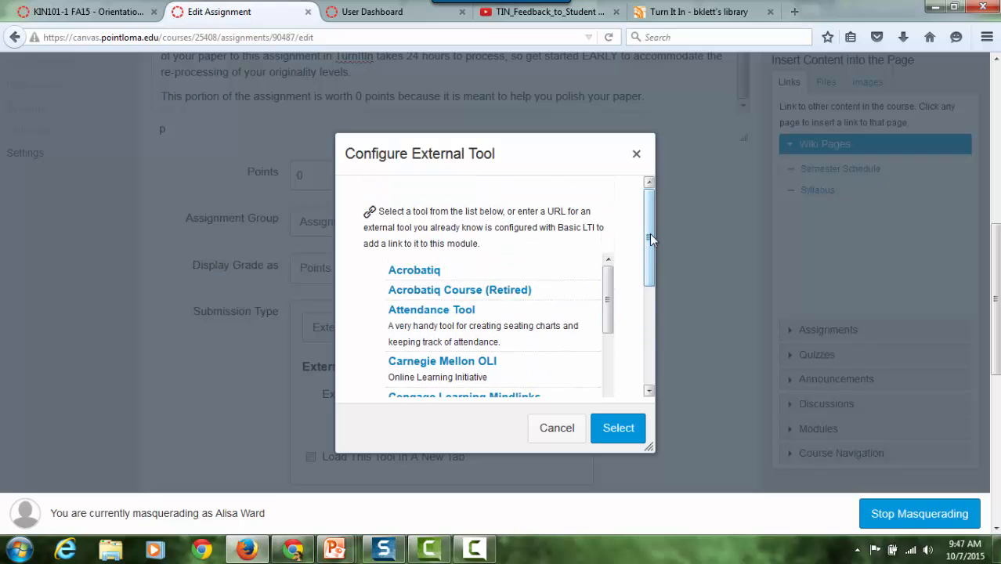
drag(608, 308, 597, 402)
drag(648, 265, 649, 367)
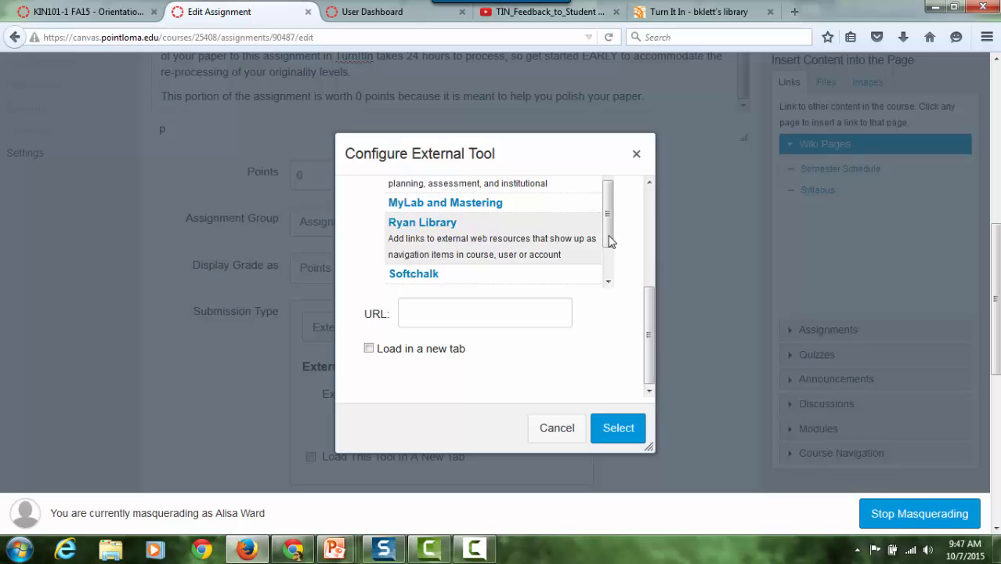
drag(611, 238, 608, 261)
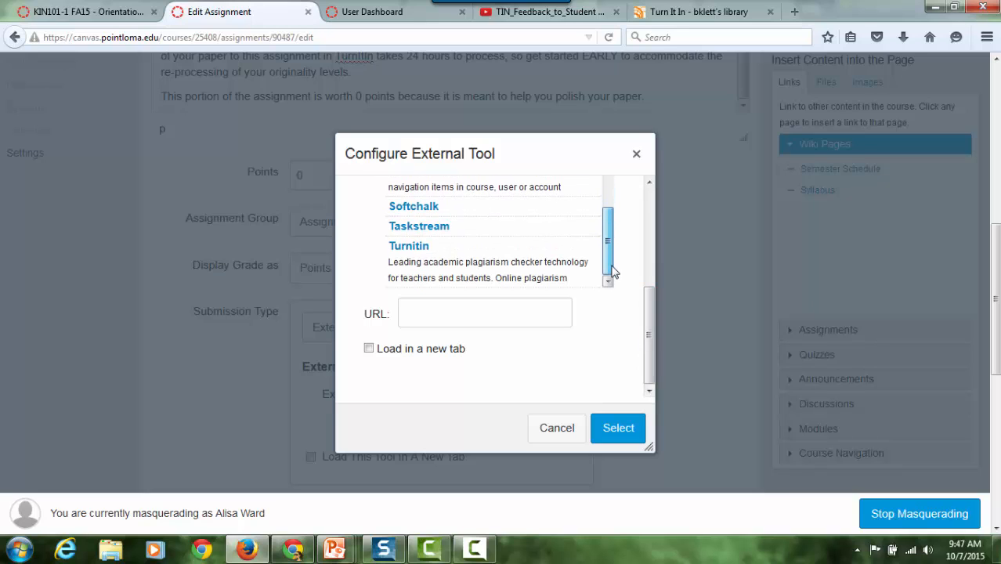
click(410, 257)
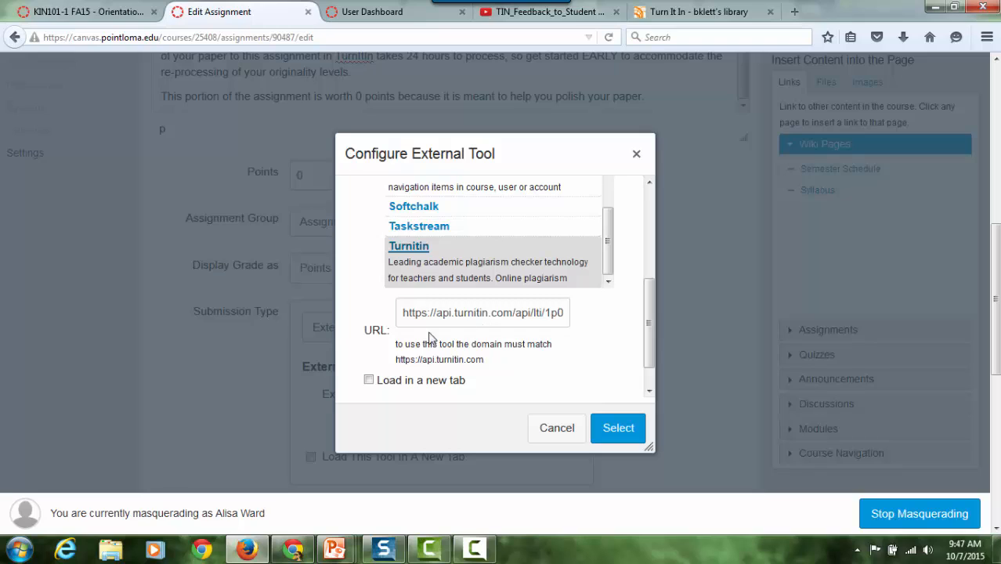
click(369, 381)
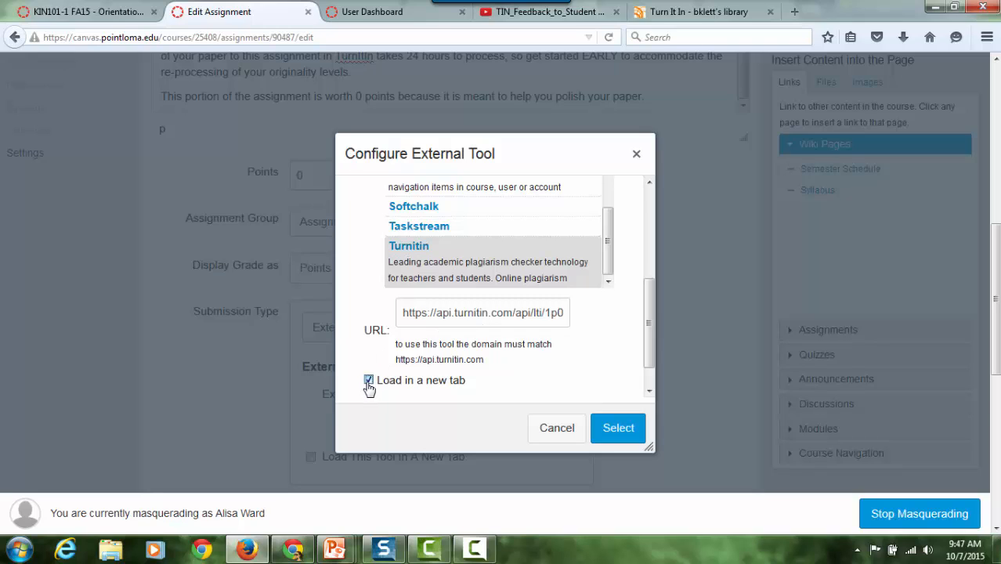
click(617, 429)
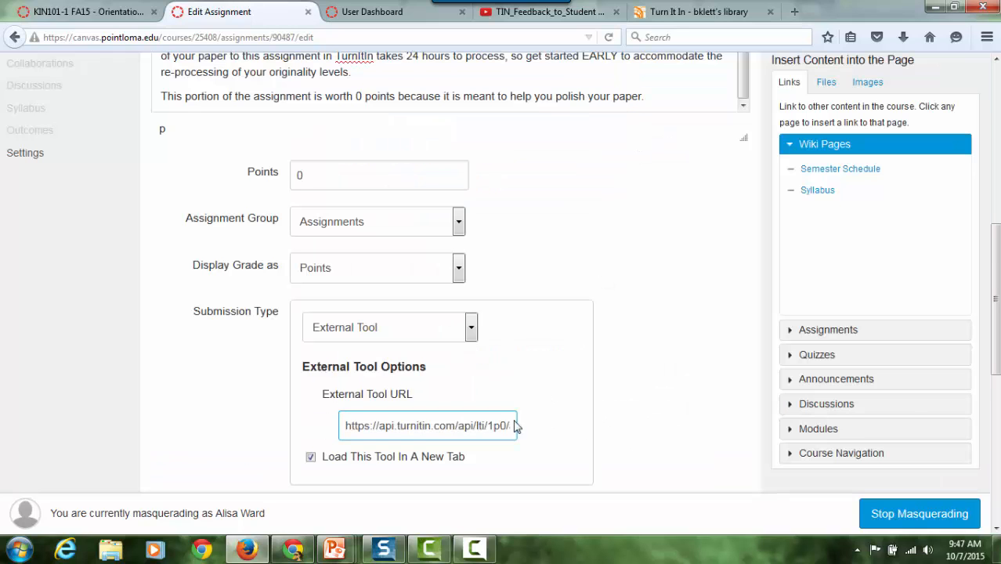
Set the originality check's due date to Nov 1 at 11:59pm, matching the Technically written paragraph assignment, and save and publish it
scroll(670, 382, down, 5)
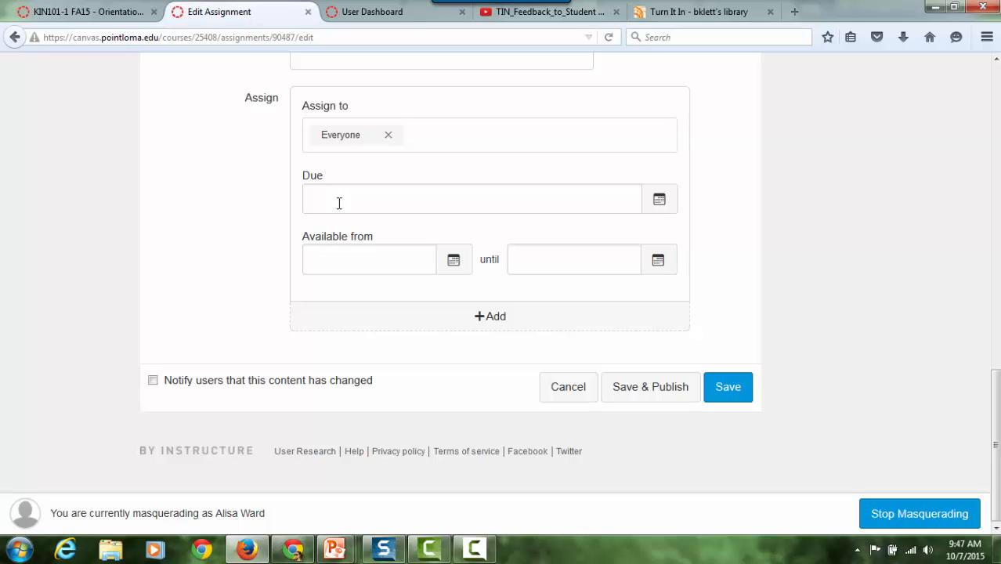
click(662, 207)
click(62, 16)
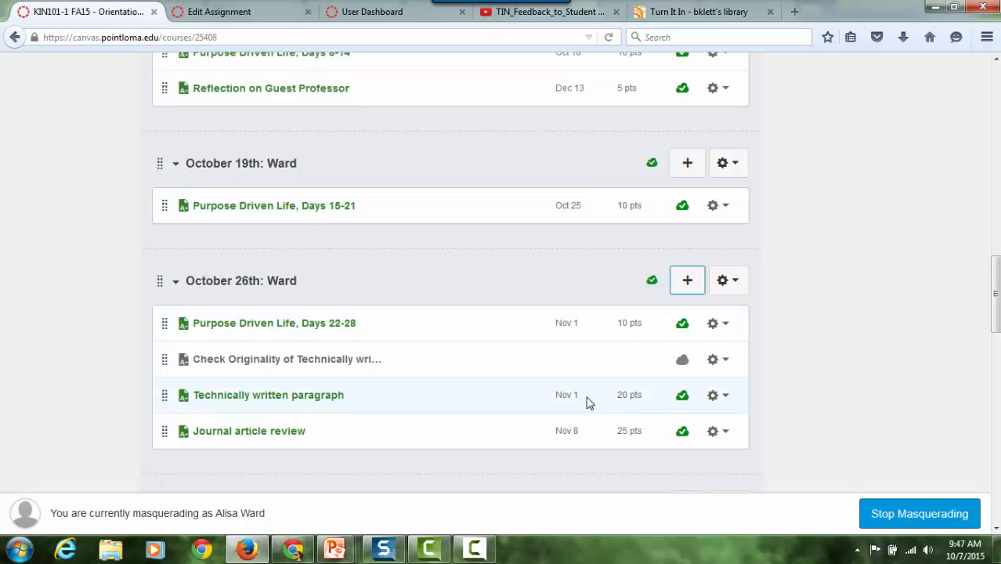
click(220, 14)
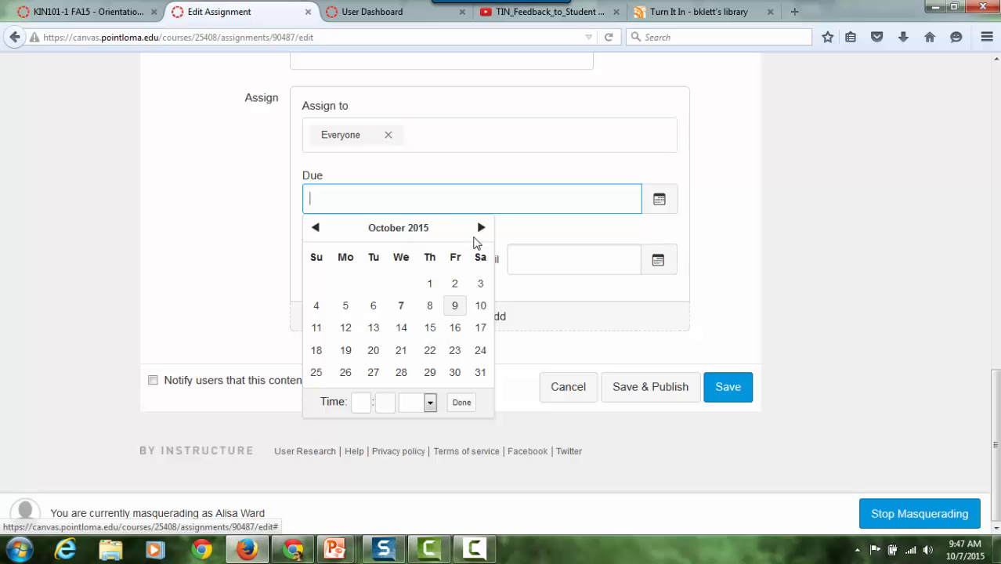
click(480, 227)
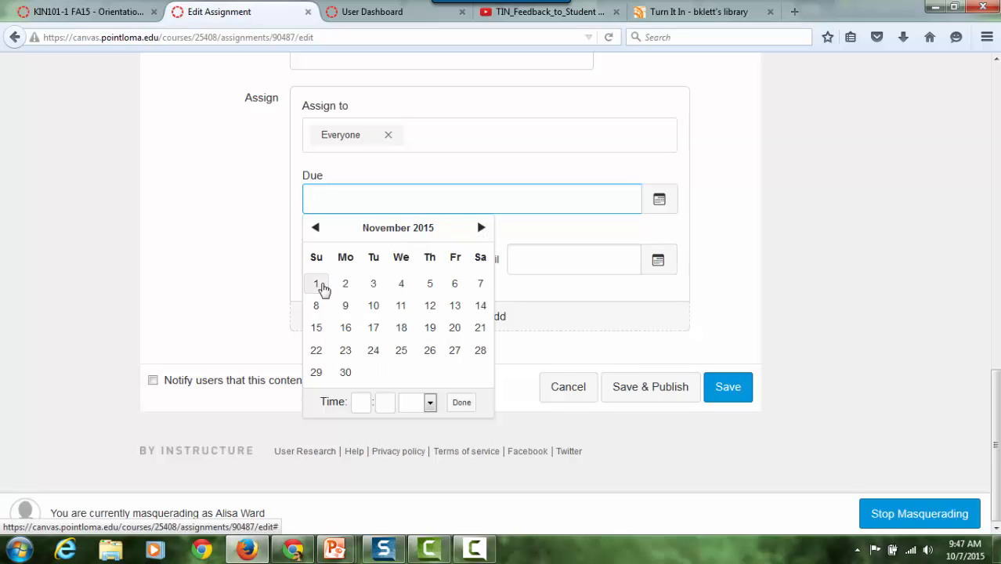
click(325, 288)
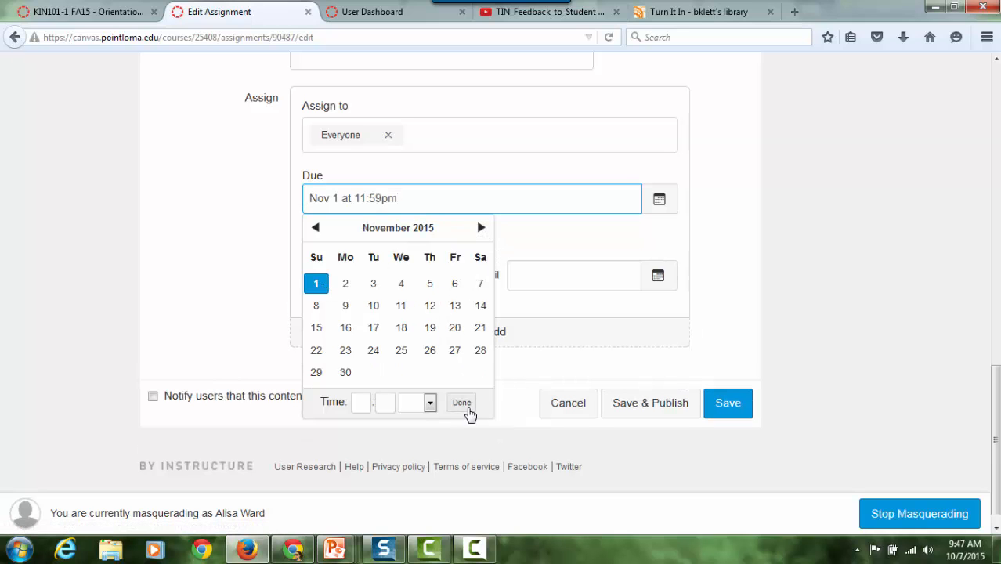
click(467, 409)
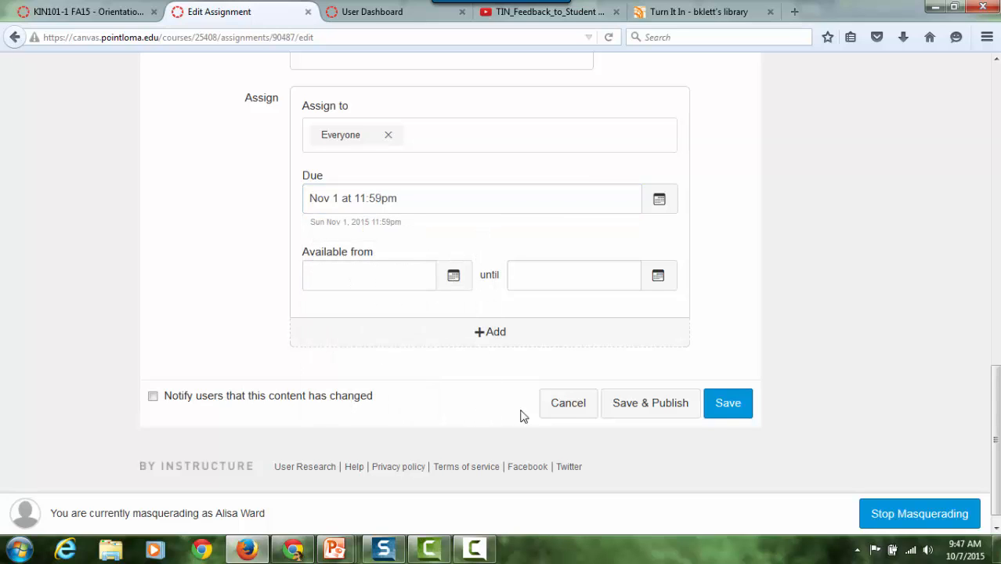
click(656, 416)
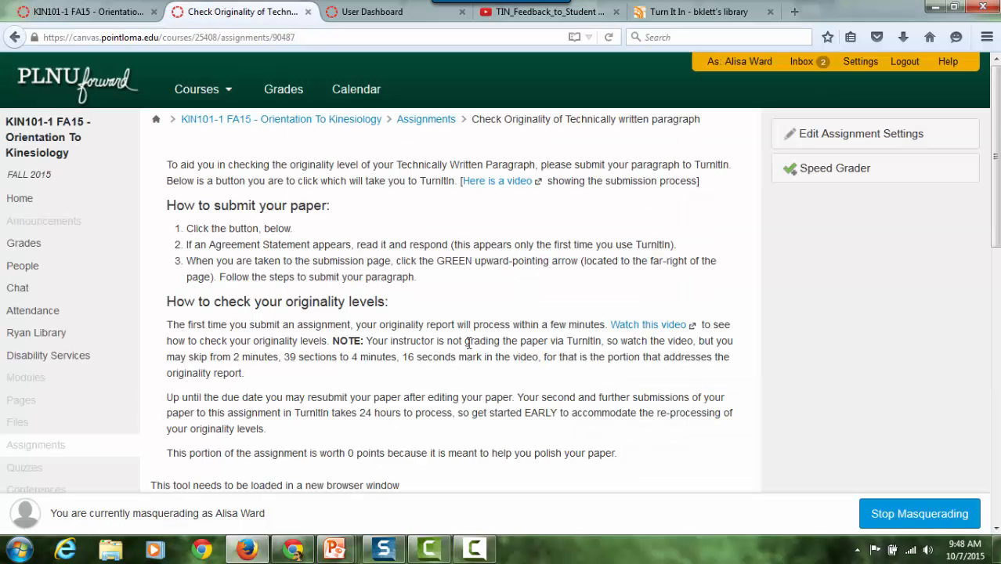
Review the published originality check page, load its Turnitin tool in a new window and accept the user agreement
scroll(469, 343, down, 4)
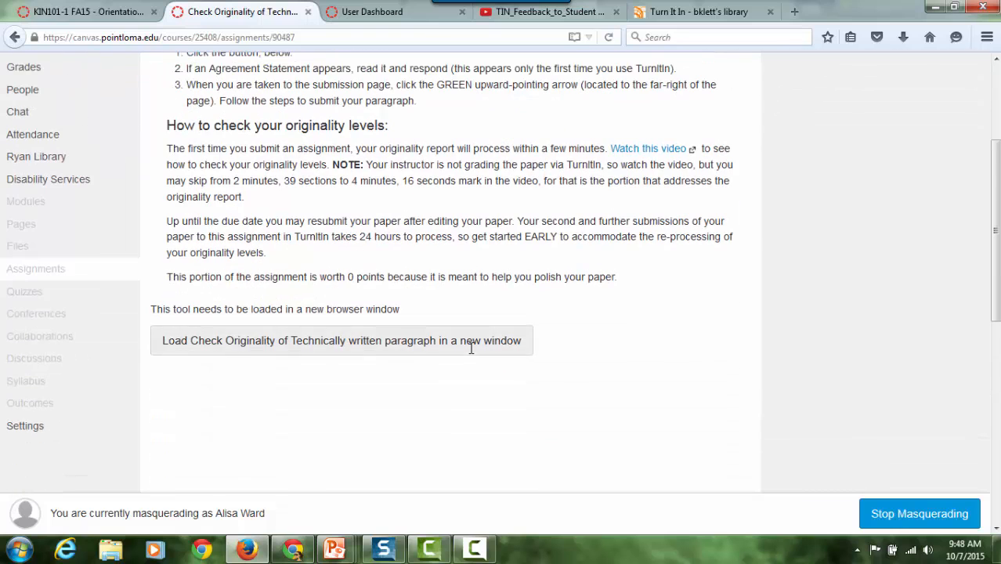
scroll(582, 238, up, 4)
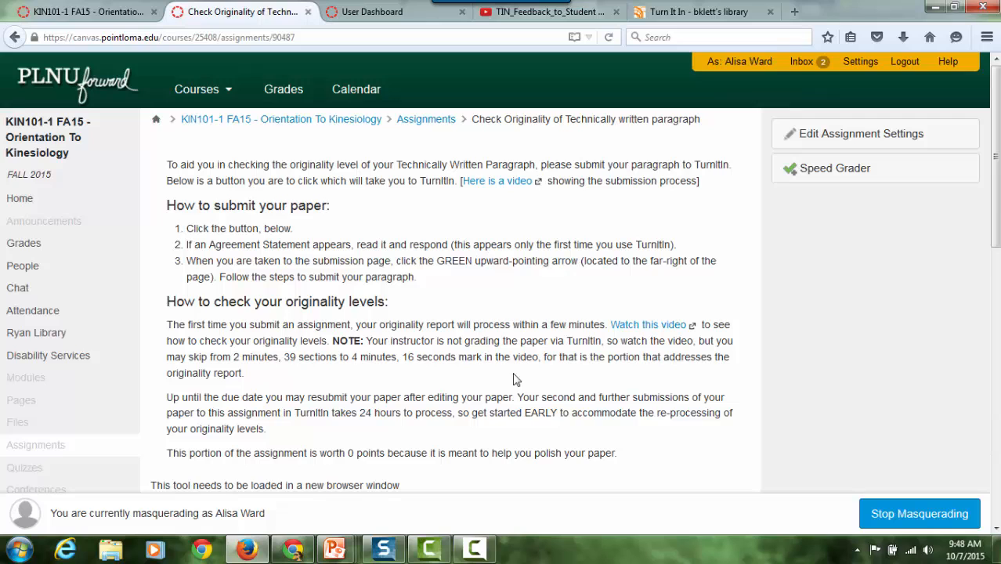
scroll(516, 381, down, 4)
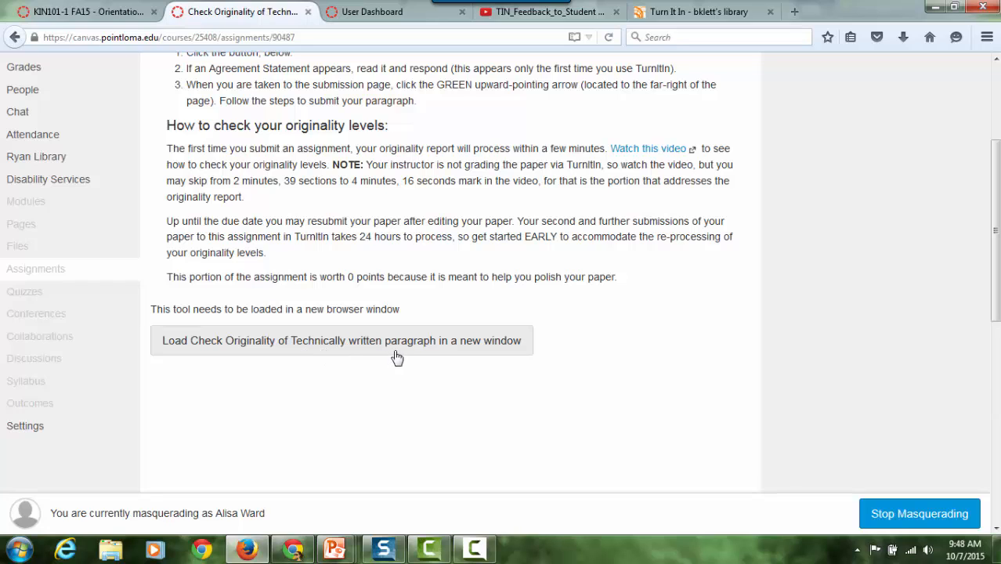
click(331, 345)
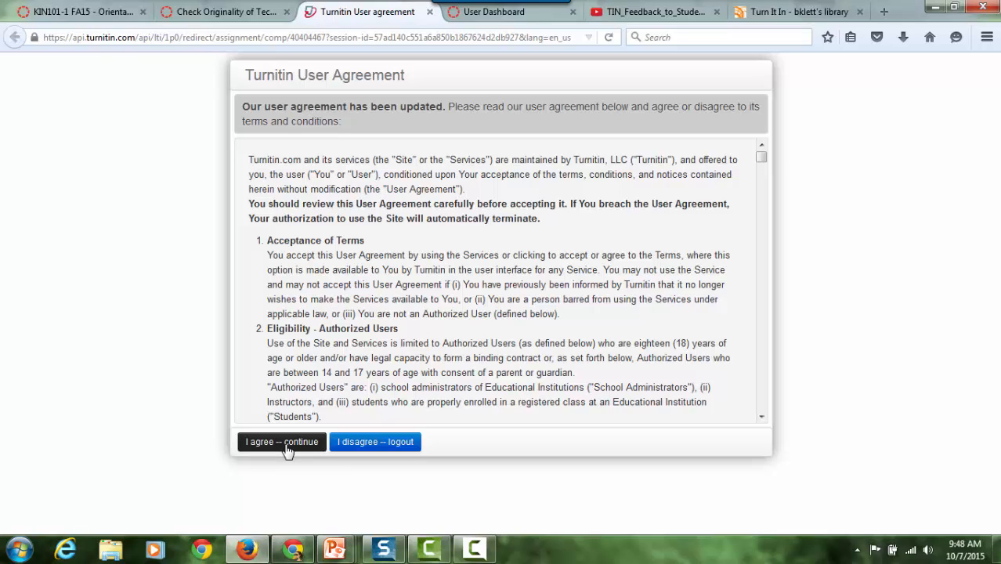
click(286, 444)
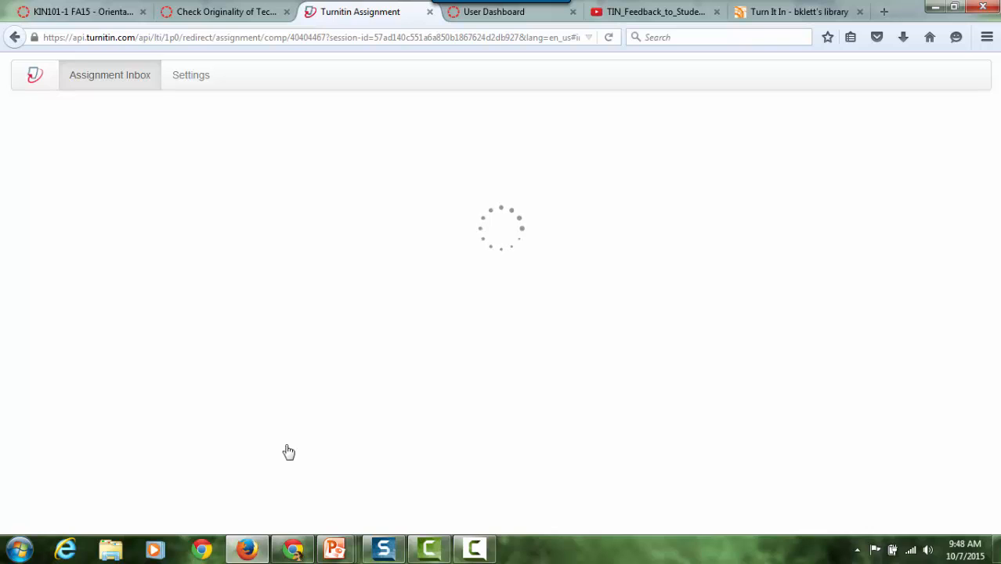
Open the Turnitin assignment's settings and set the max grade to 0
click(194, 78)
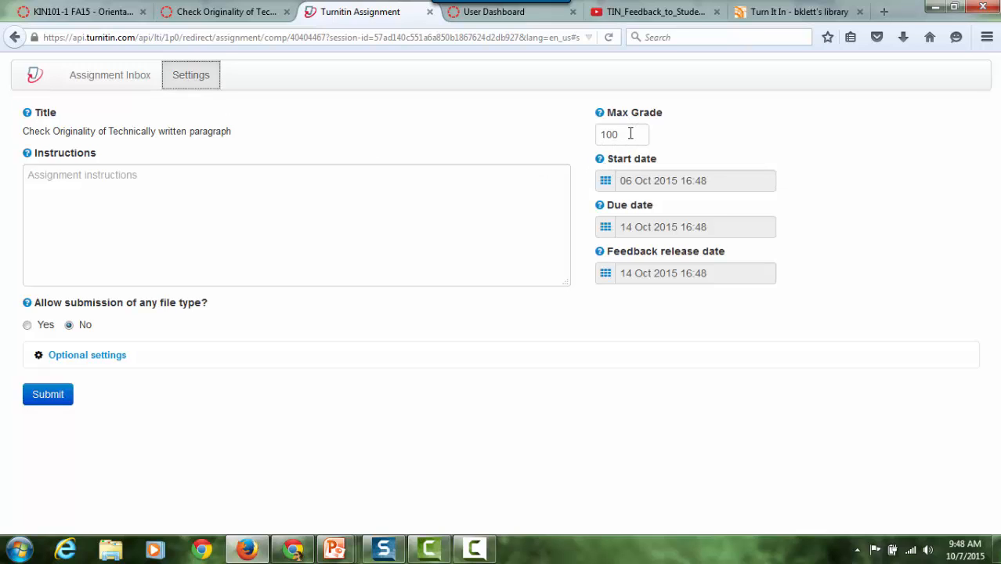
click(630, 134)
double_click(630, 134)
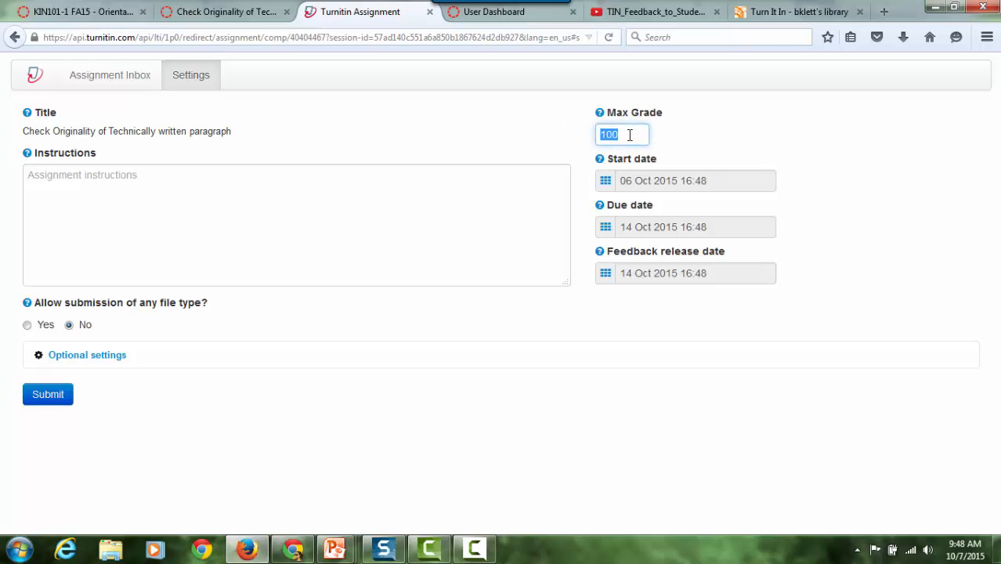
text(0)
Set the Turnitin assignment's due date to 01 Nov 2015 at 23:55
click(652, 227)
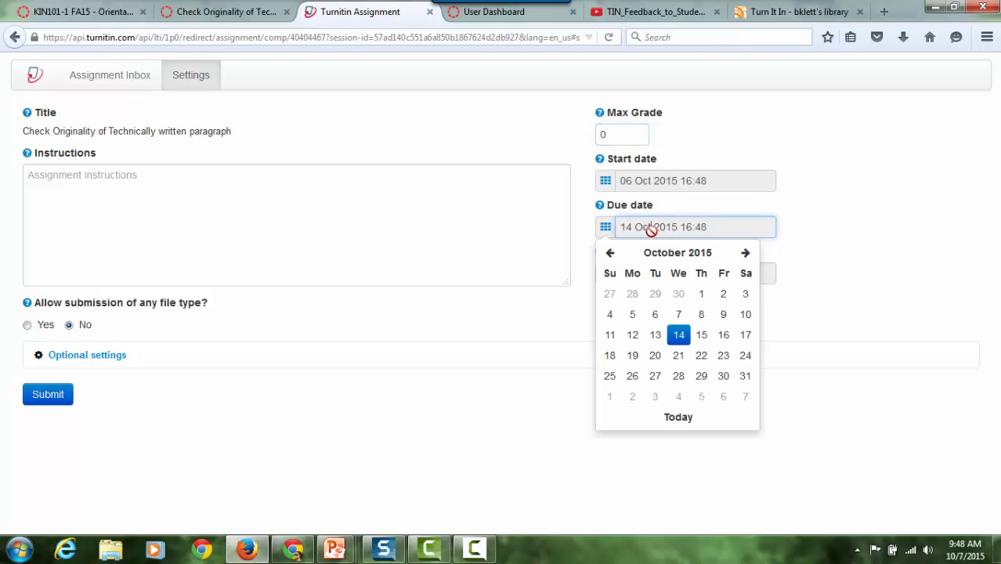
click(745, 252)
click(612, 315)
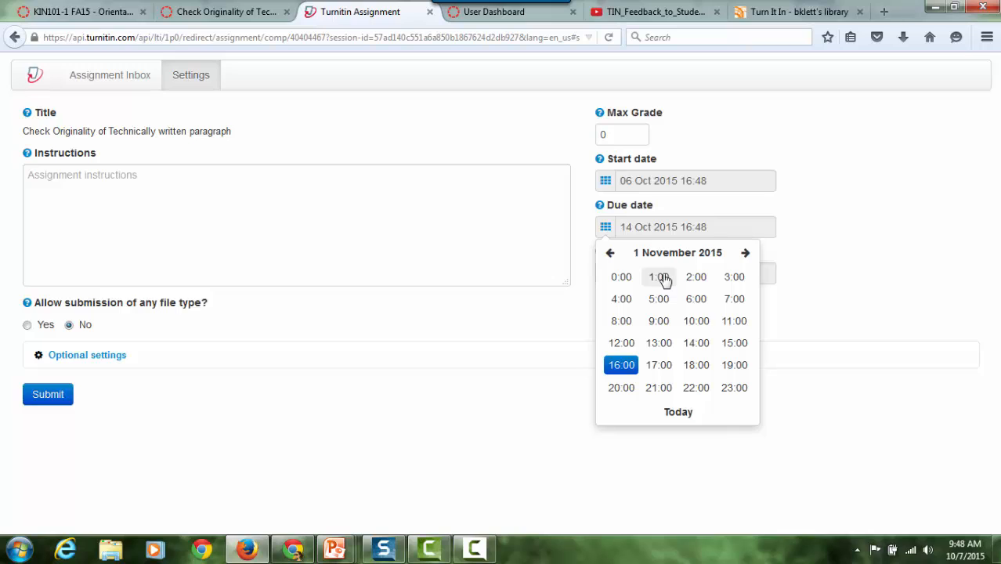
click(735, 390)
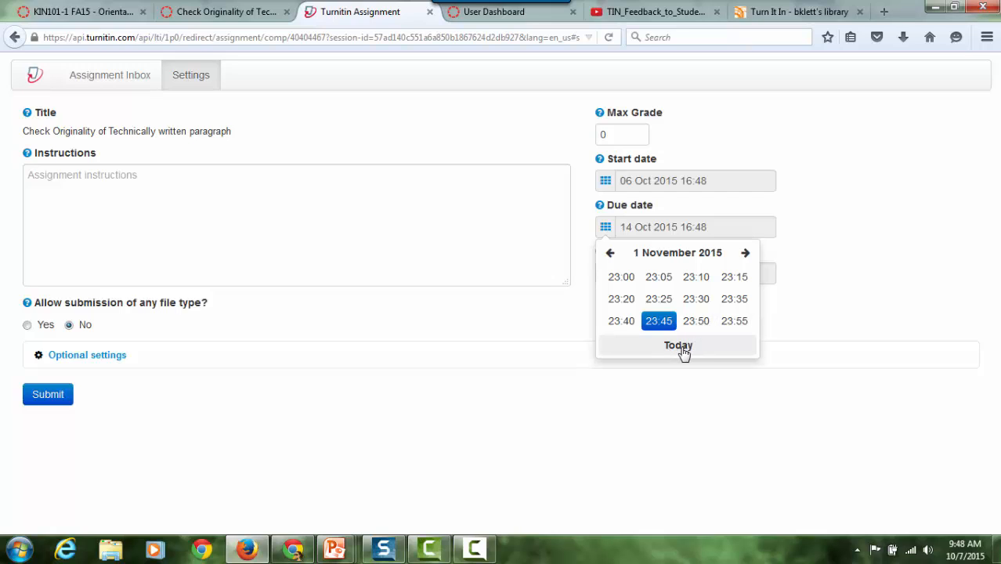
click(735, 321)
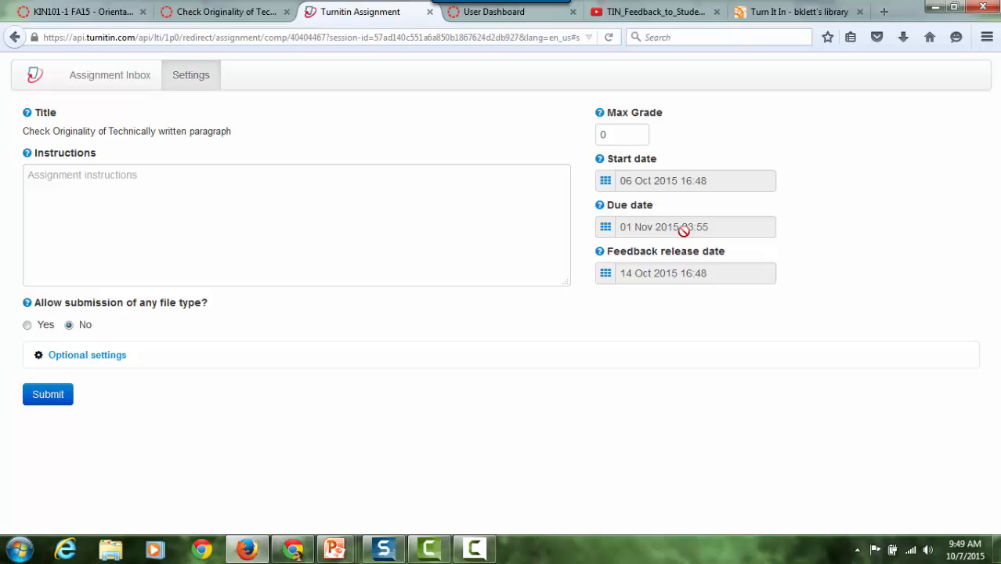
click(678, 275)
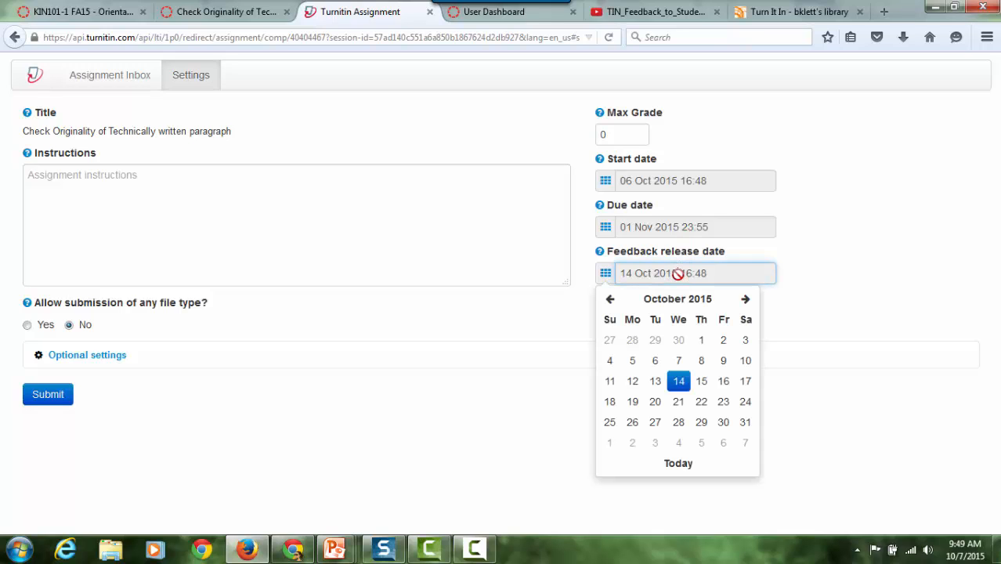
click(745, 300)
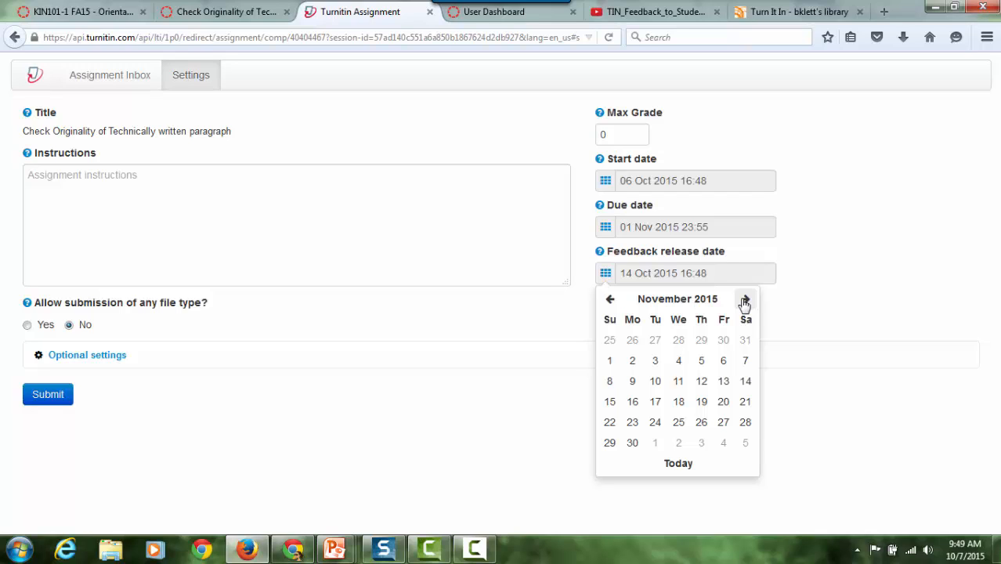
click(772, 299)
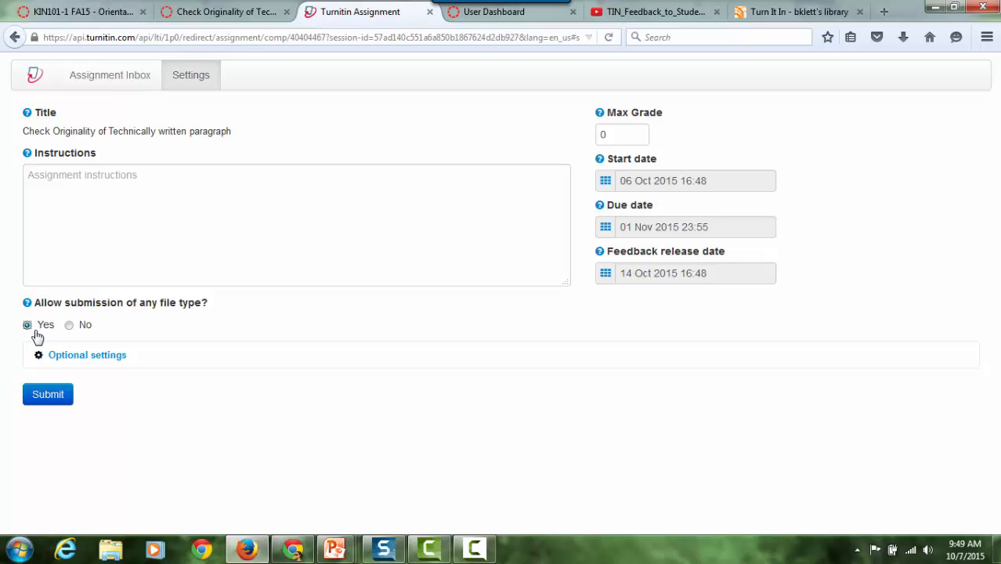
Expand the optional settings, set submission of any file type to No and allow late submissions
click(98, 361)
scroll(218, 395, down, 2)
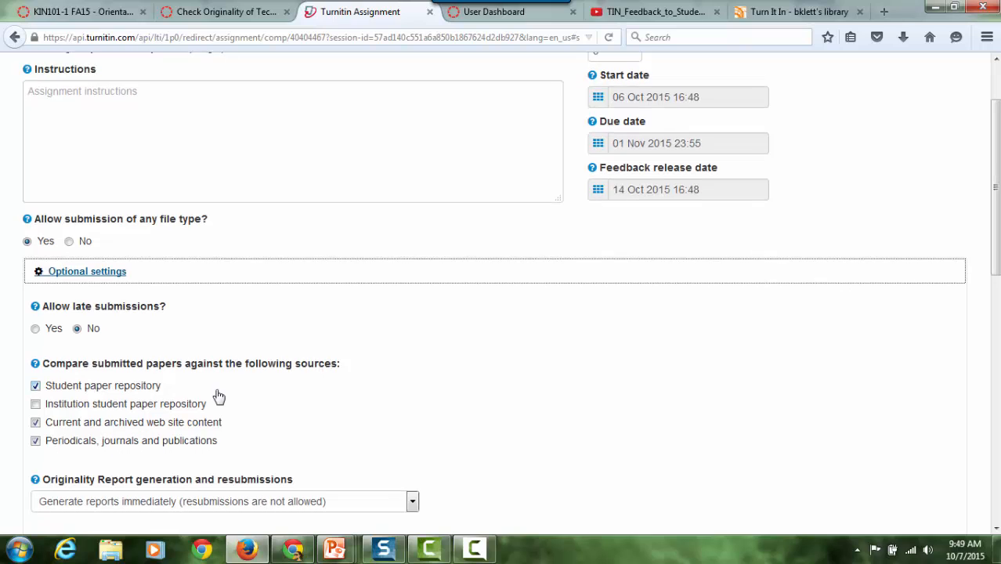
click(69, 242)
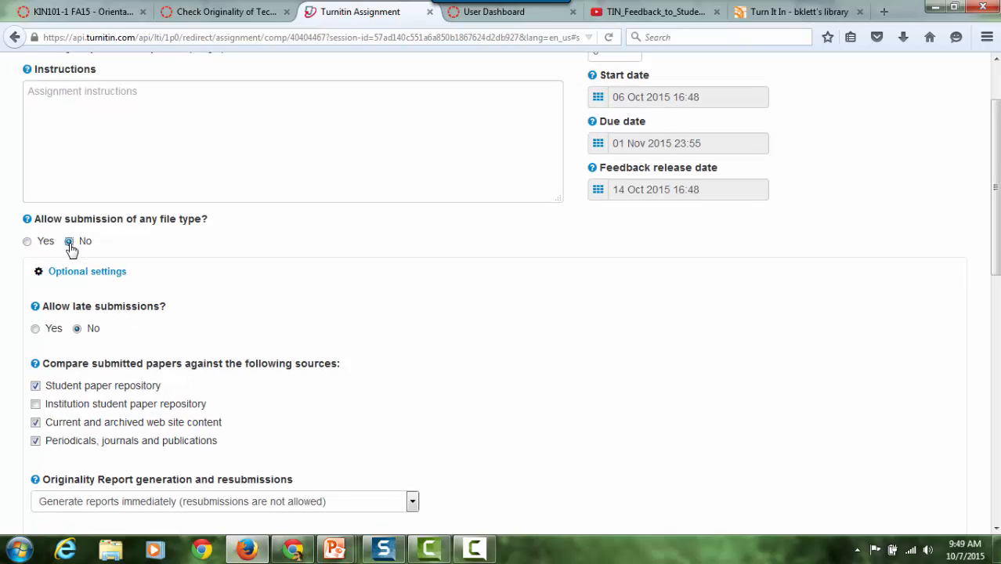
click(35, 329)
Set Originality Report generation to produce reports immediately, with resubmissions allowed until the due date
scroll(172, 367, down, 2)
scroll(172, 367, down, 2)
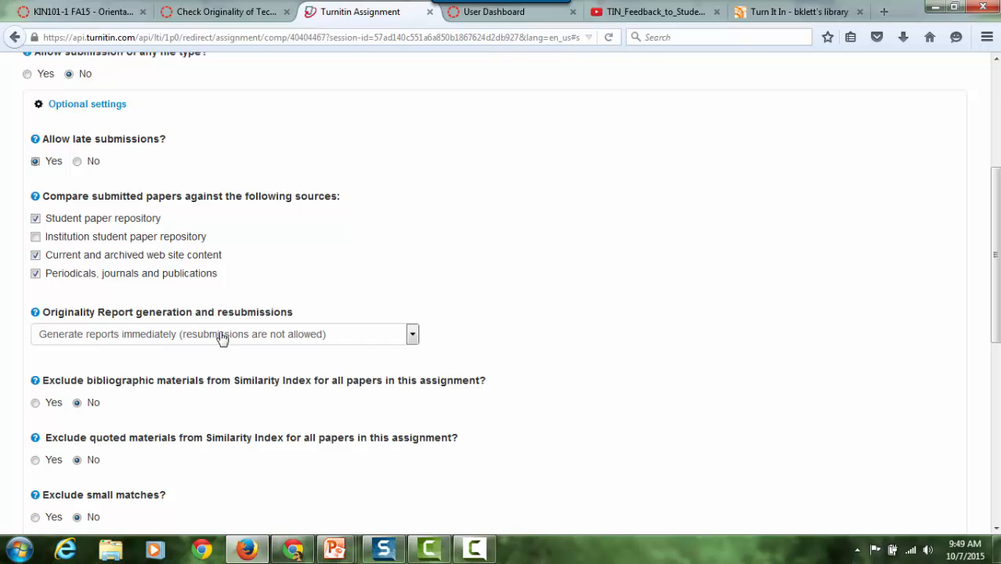
click(411, 334)
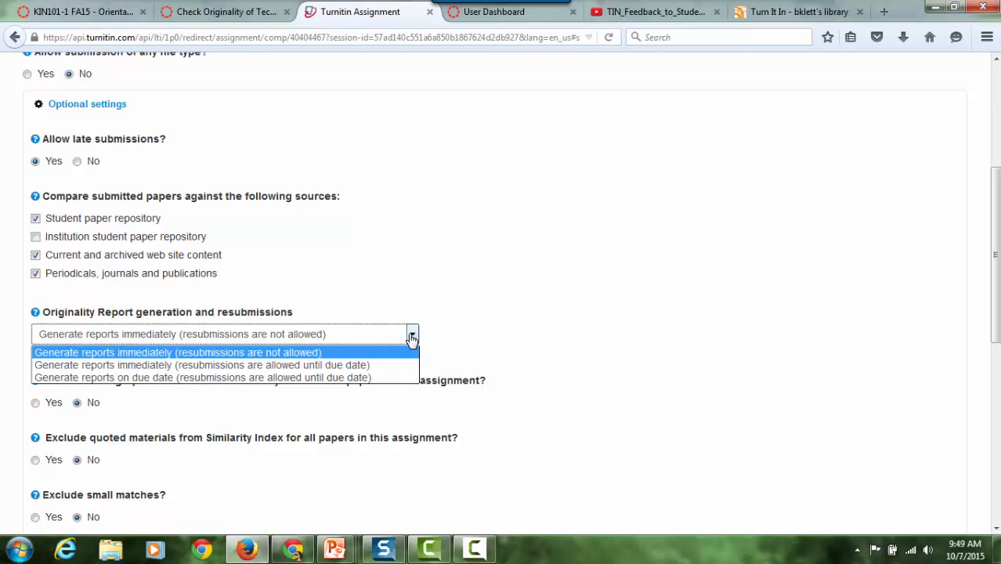
click(353, 366)
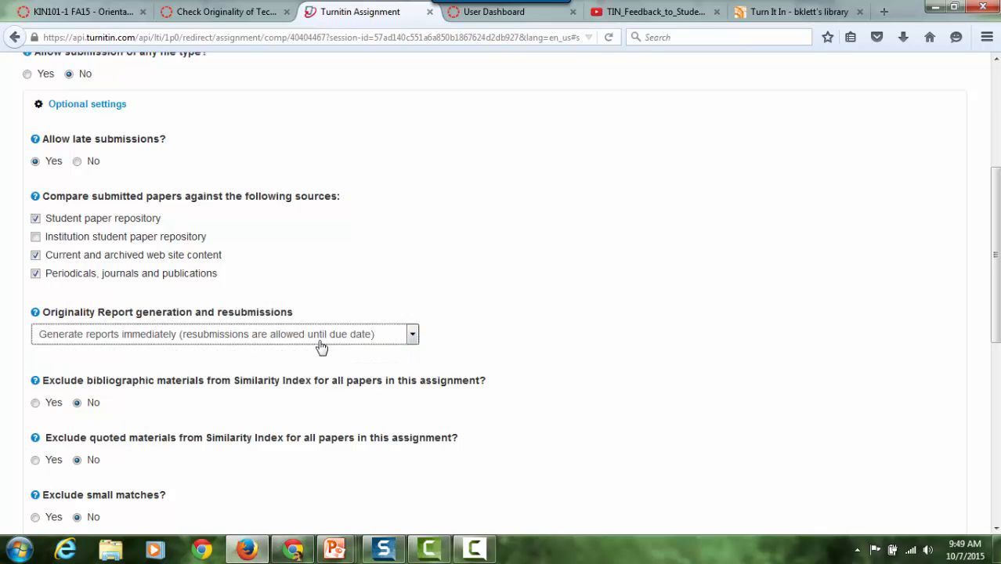
click(324, 341)
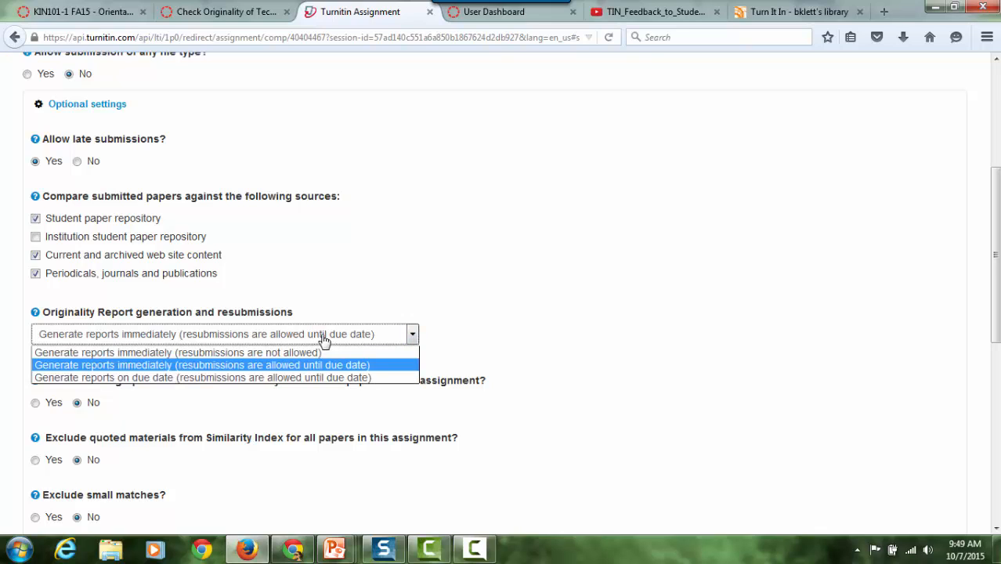
click(289, 366)
Allow students to view Originality Reports and submit the Turnitin assignment settings
scroll(429, 361, down, 4)
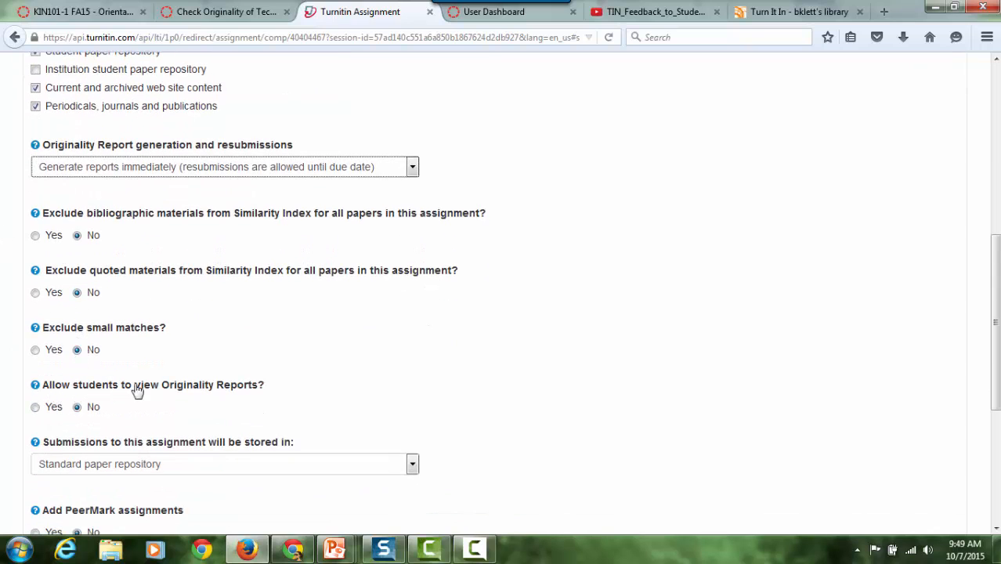
click(34, 409)
scroll(226, 386, down, 6)
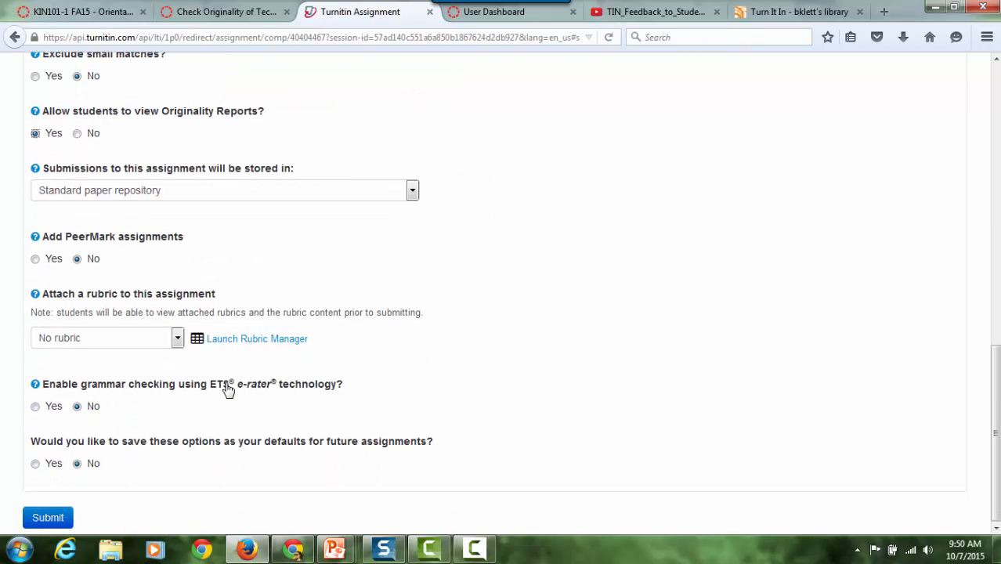
click(49, 522)
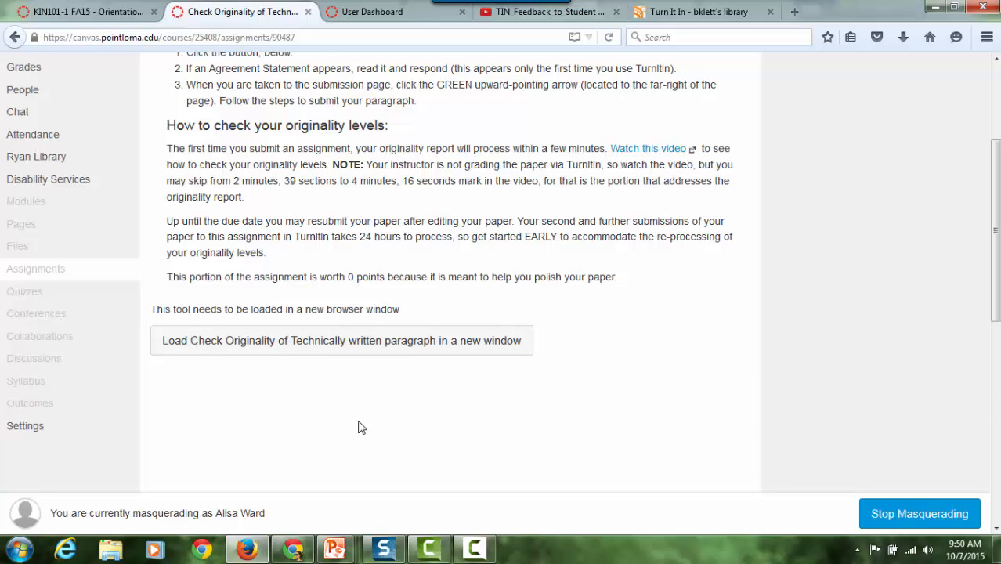
Review the originality check's instructions in Canvas, load its Turnitin inbox in a new window and close it again
scroll(375, 409, down, 3)
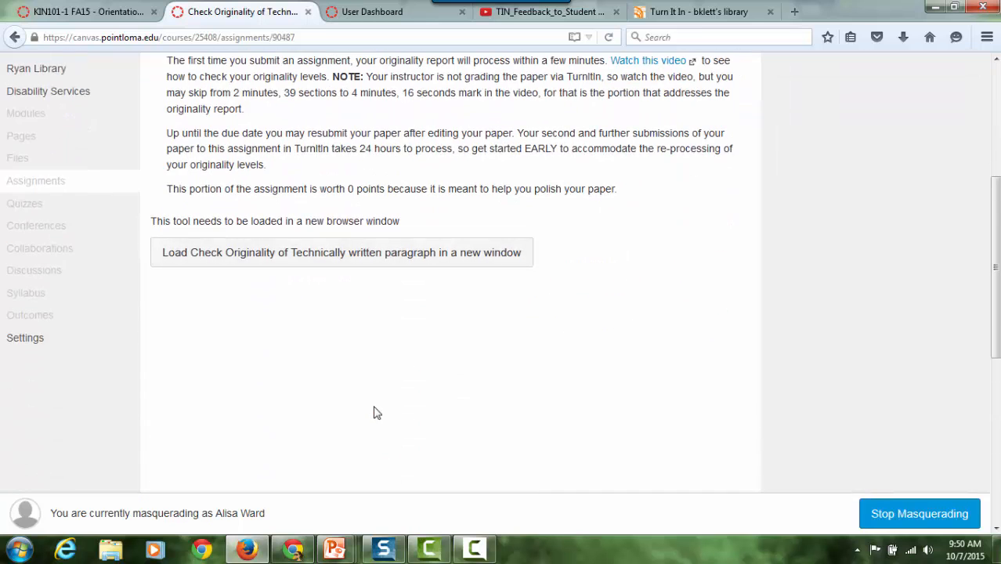
scroll(375, 413, up, 4)
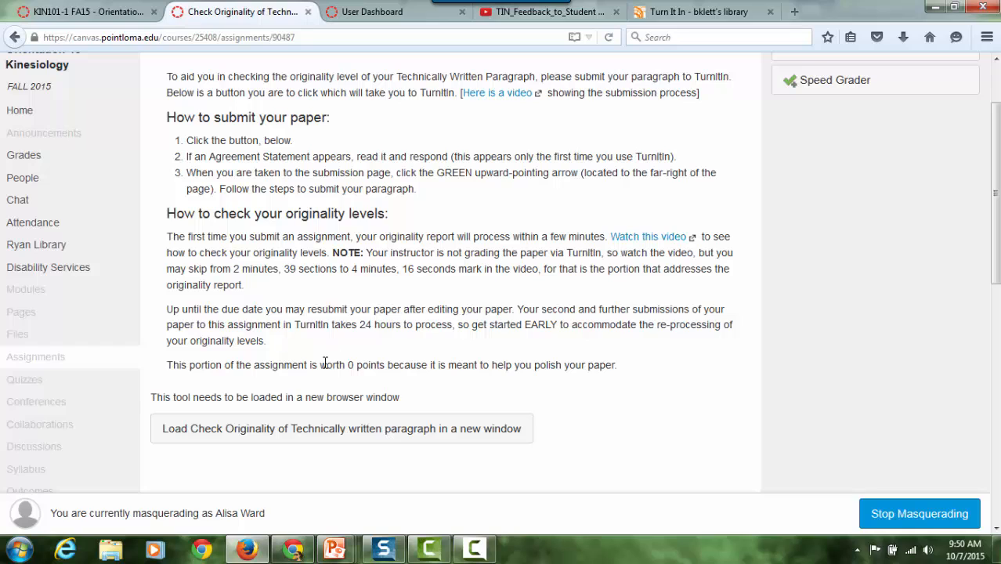
click(223, 439)
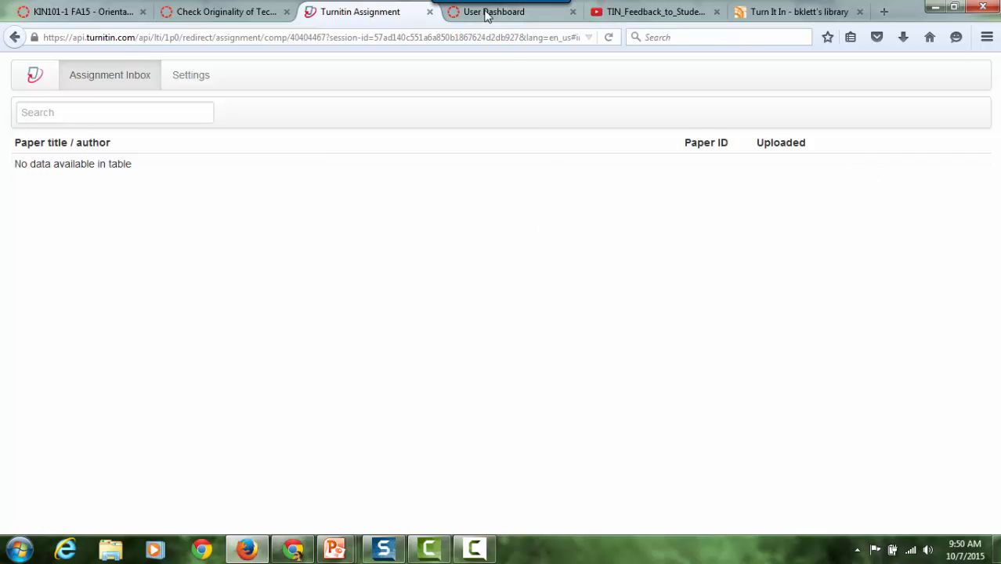
click(430, 12)
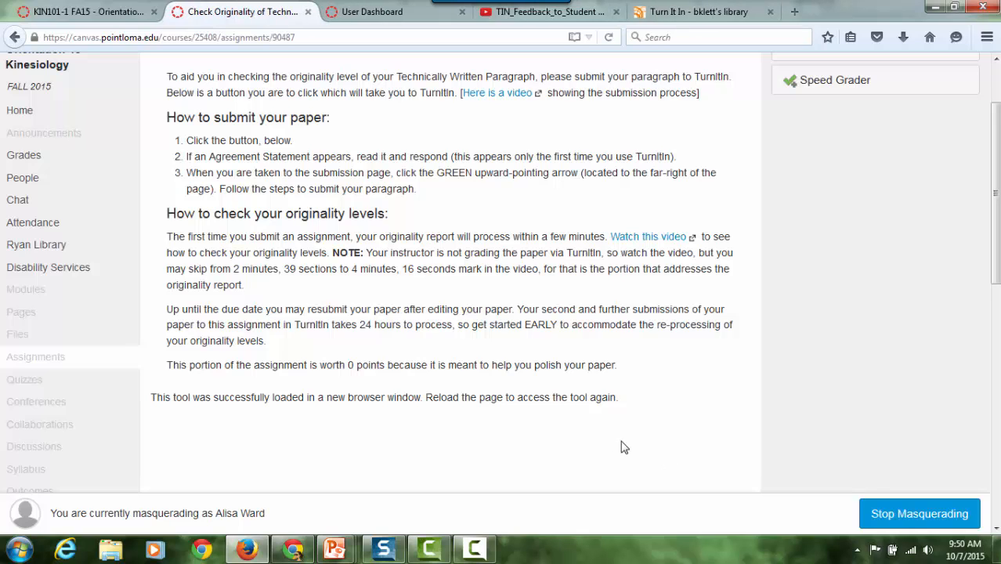
mouse_move(442, 557)
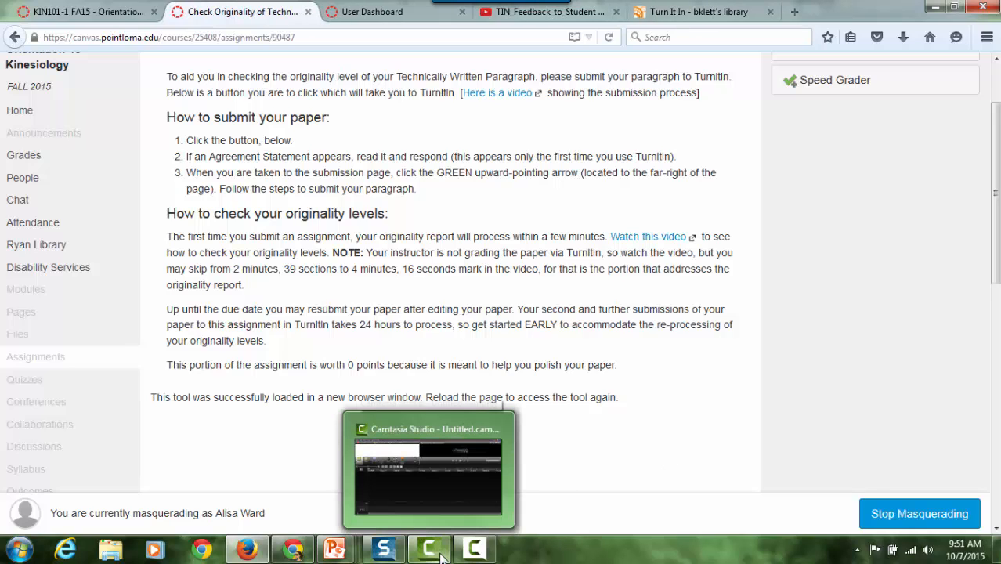